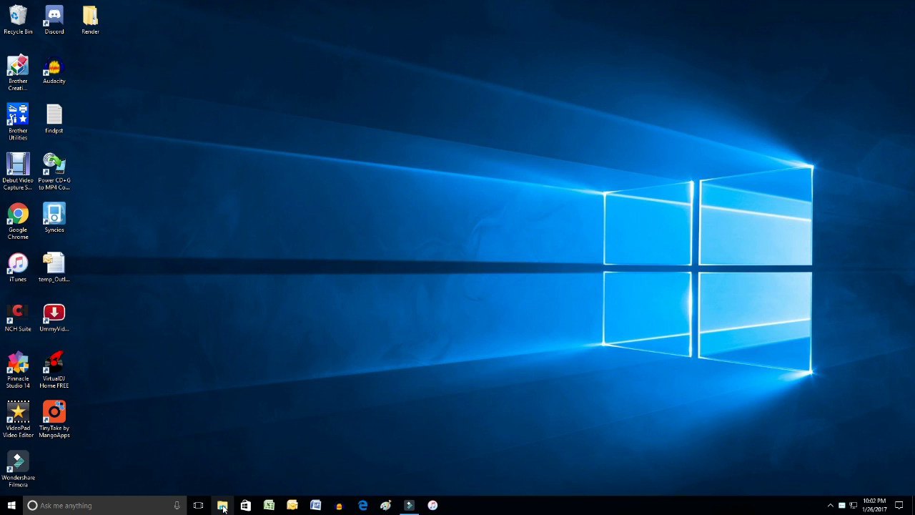
Open the Jan 24 Nemo folder on Local Disk (C:) and right-click photo IMG_2638
left_click(223, 505)
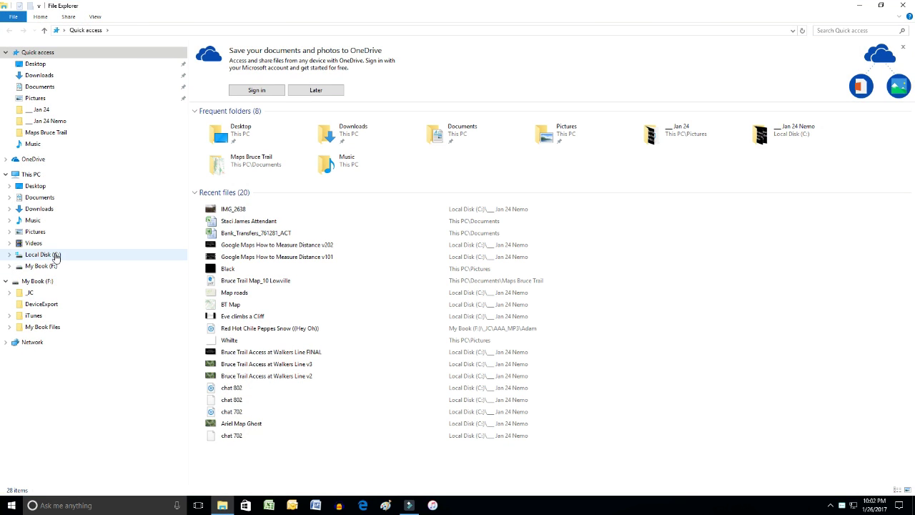
left_click(55, 255)
double_click(257, 61)
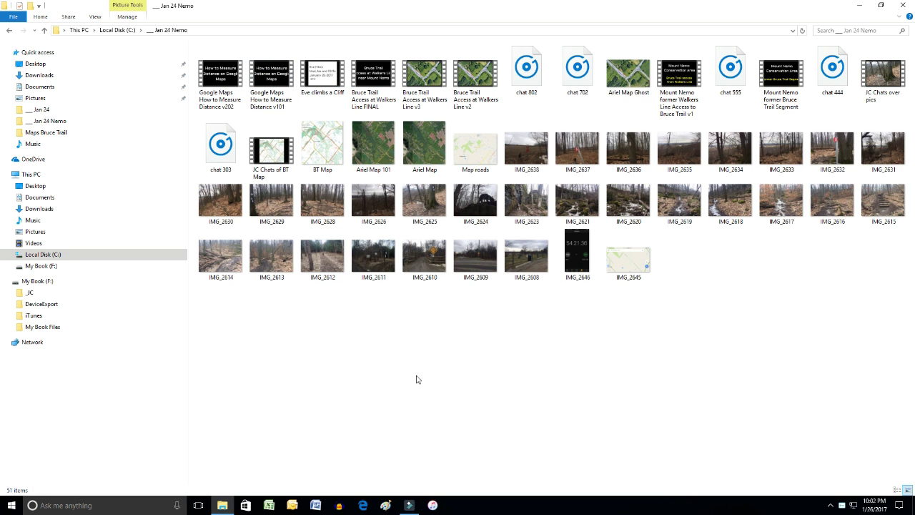
left_click(528, 147)
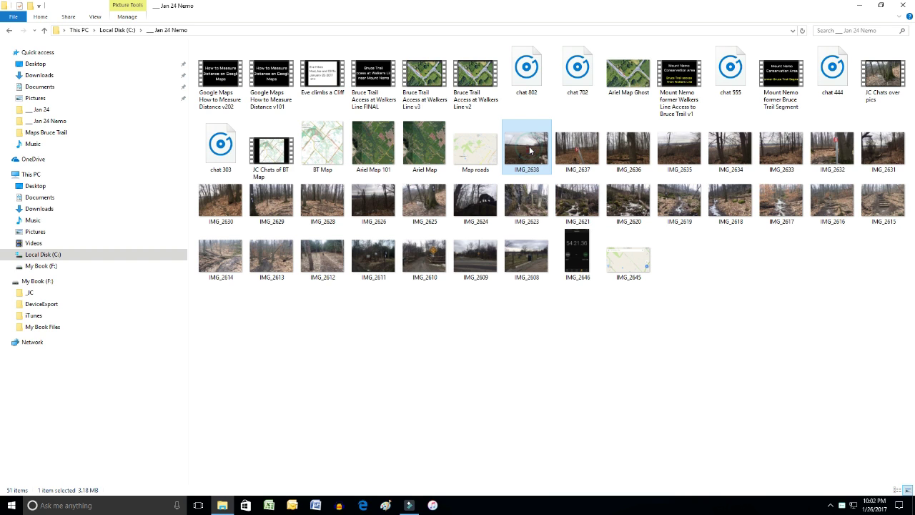
right_click(529, 147)
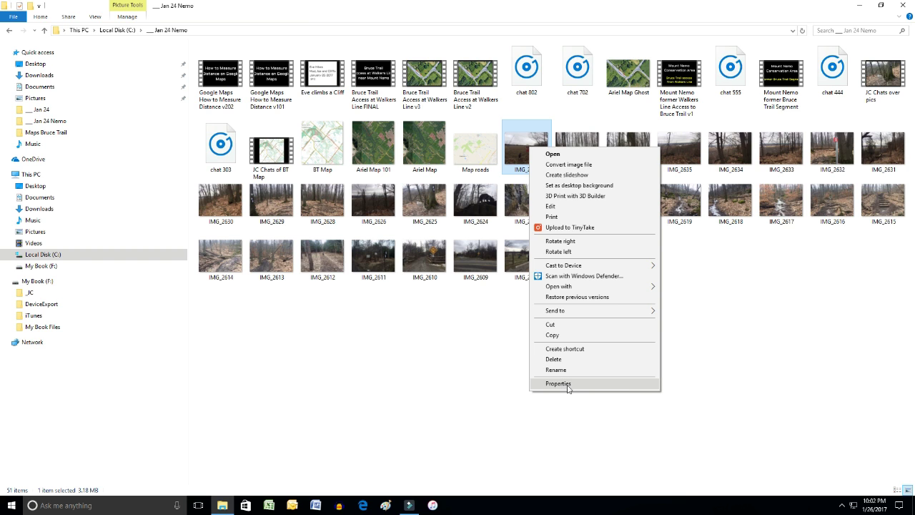
Show IMG_2638's Properties Details tab, scrolled down to its GPS metadata
left_click(588, 386)
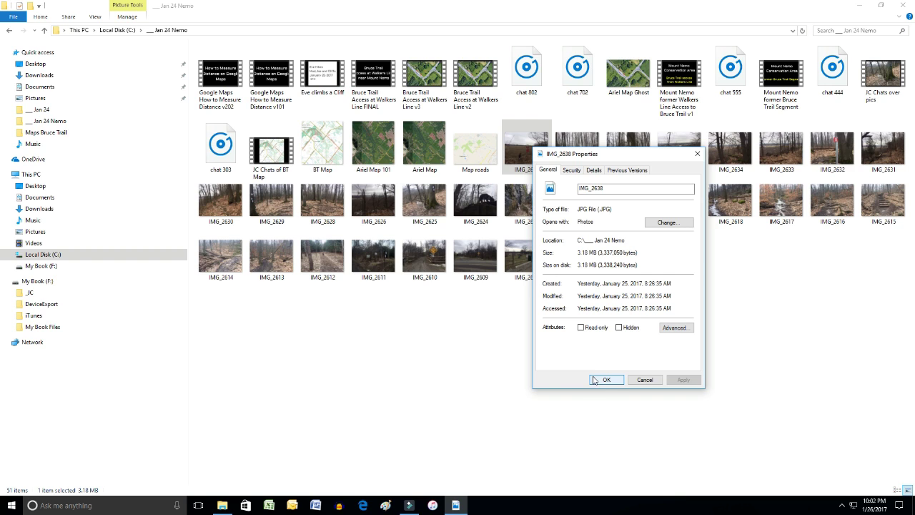
left_click(594, 171)
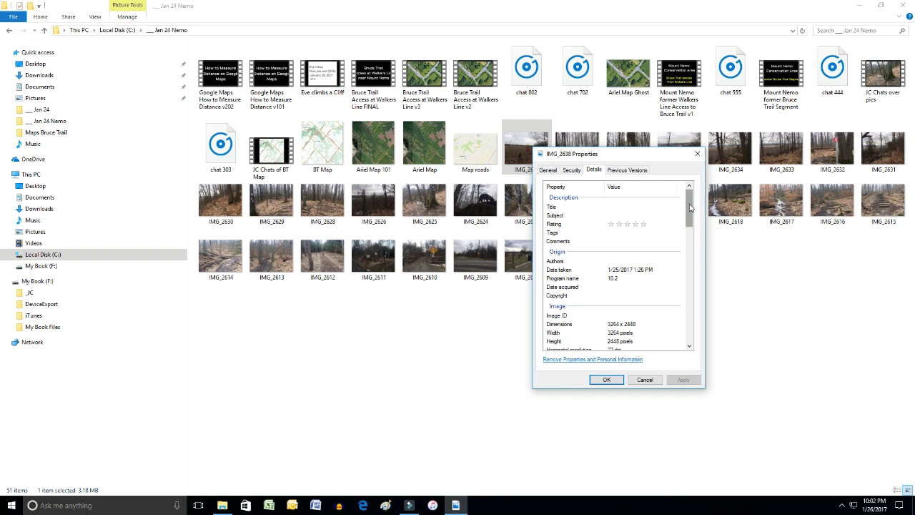
left_click_drag(690, 208, 685, 321)
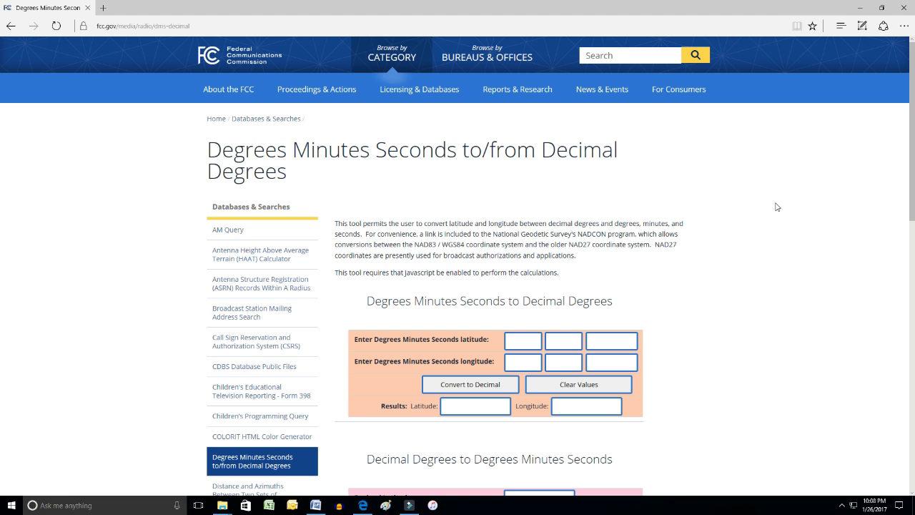
Convert latitude 43° 24′ 17.175″ and longitude -79° 51′ 43.14″ to 43.404771, -79.861983
left_click(528, 341)
type("43")
key("Tab")
type("24")
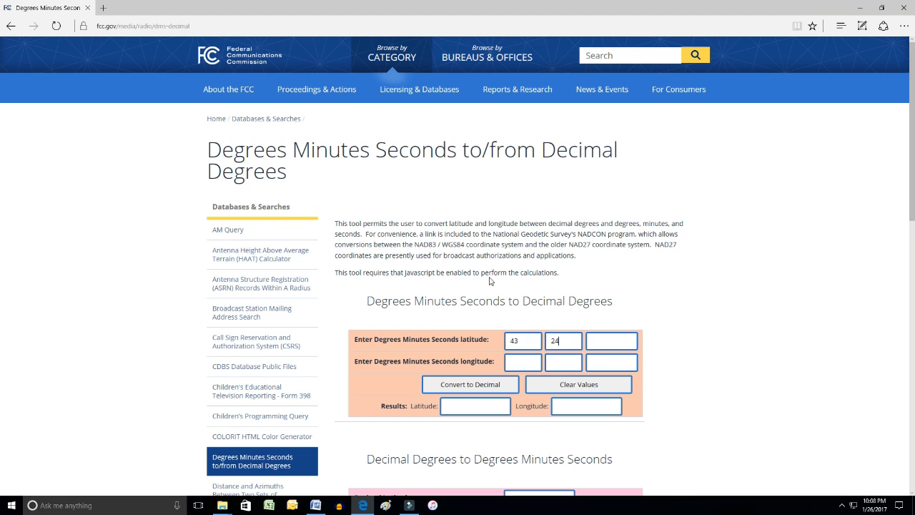
type("17.1")
type("75")
type("-79")
key("Tab")
type("51")
key("Tab")
type("43.140")
left_click(511, 389)
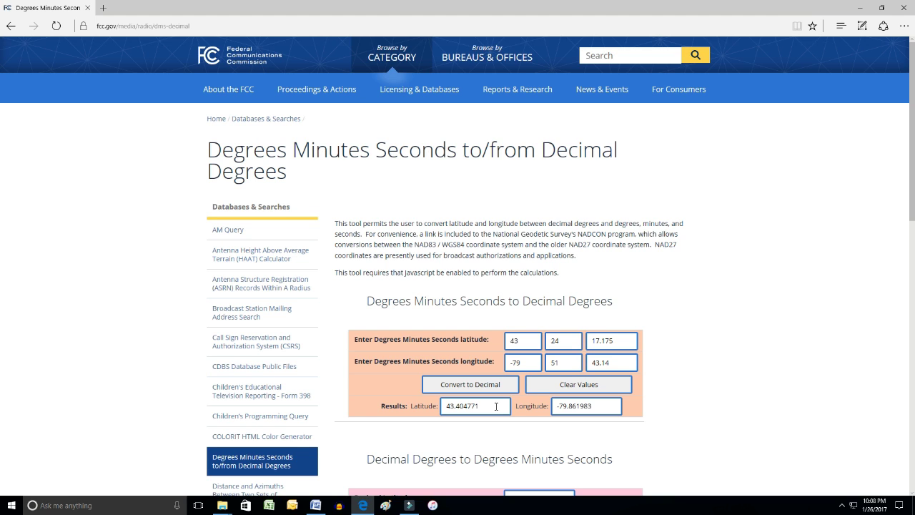
Open a new Edge window and launch Maps from the Google apps grid
left_click(903, 26)
left_click(878, 46)
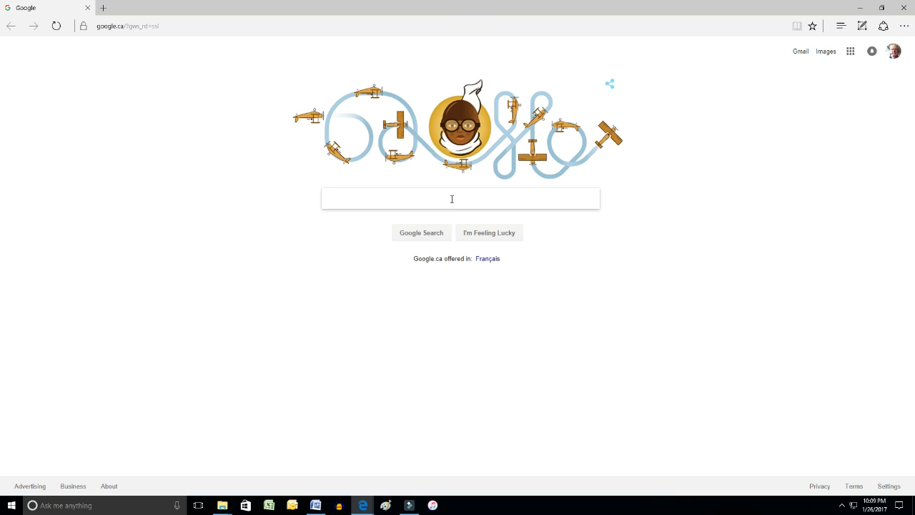
left_click(850, 51)
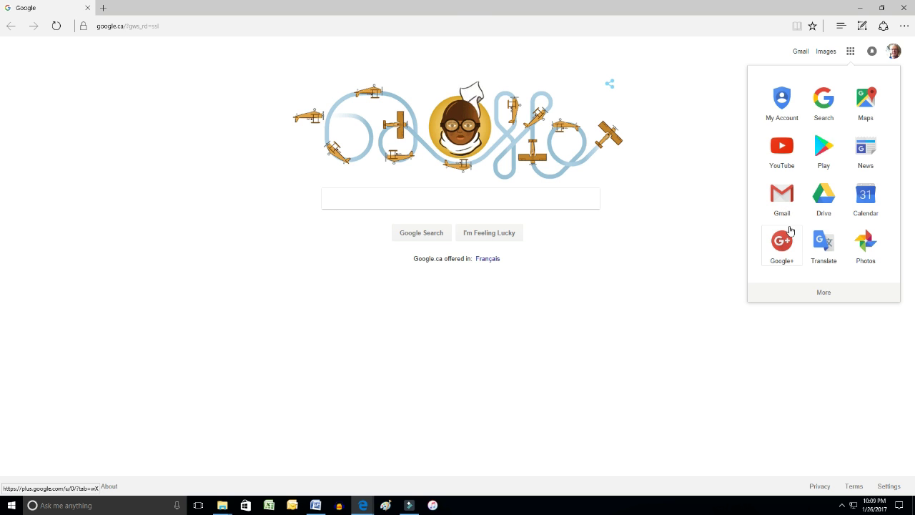
left_click(871, 96)
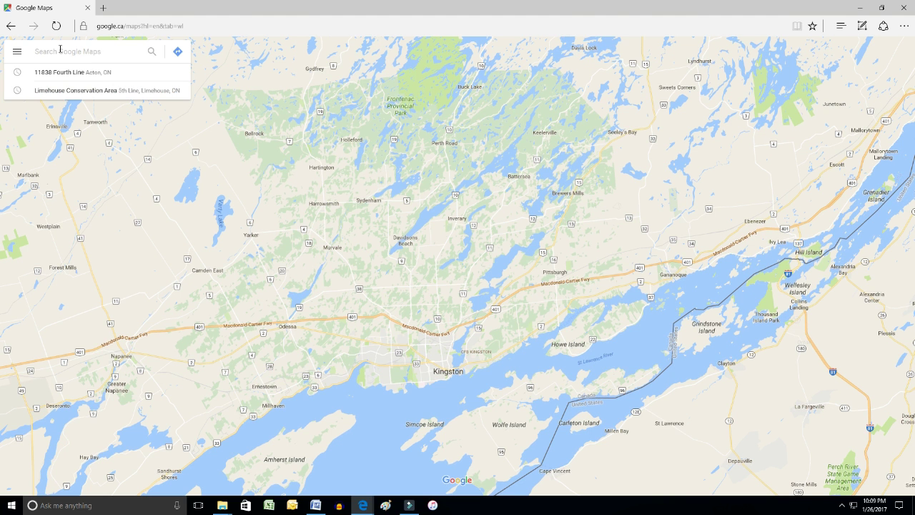
Search Google Maps for 43.404931, -79.861983 and zoom to see the pin near Mt Nemo
left_click(60, 50)
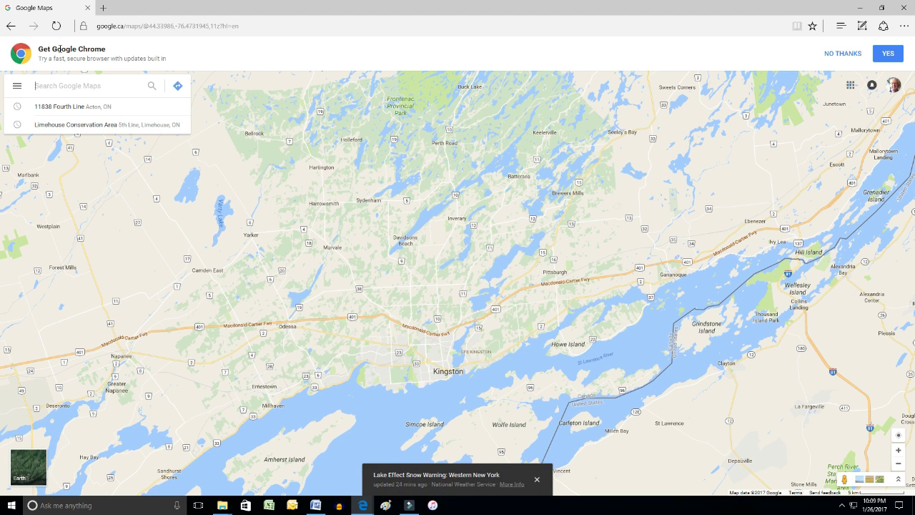
type("4")
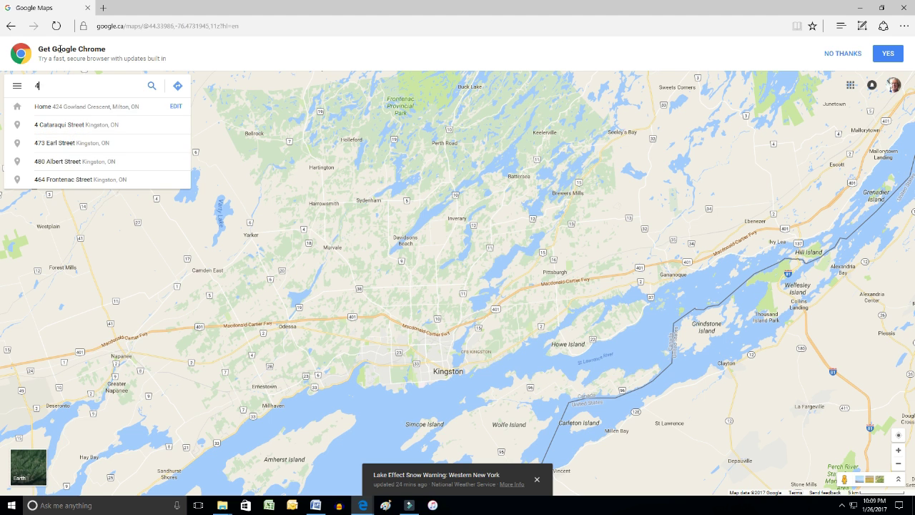
type("3.404931")
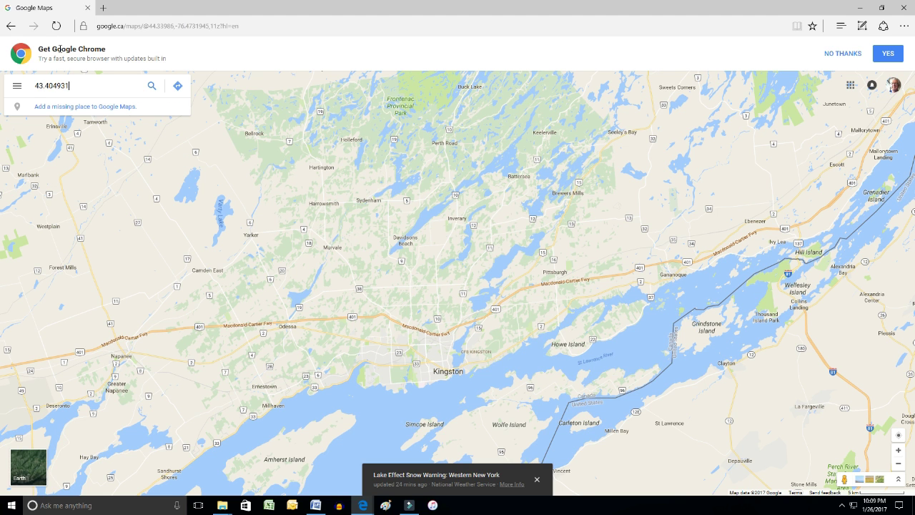
type(", -79.861983")
key("Return")
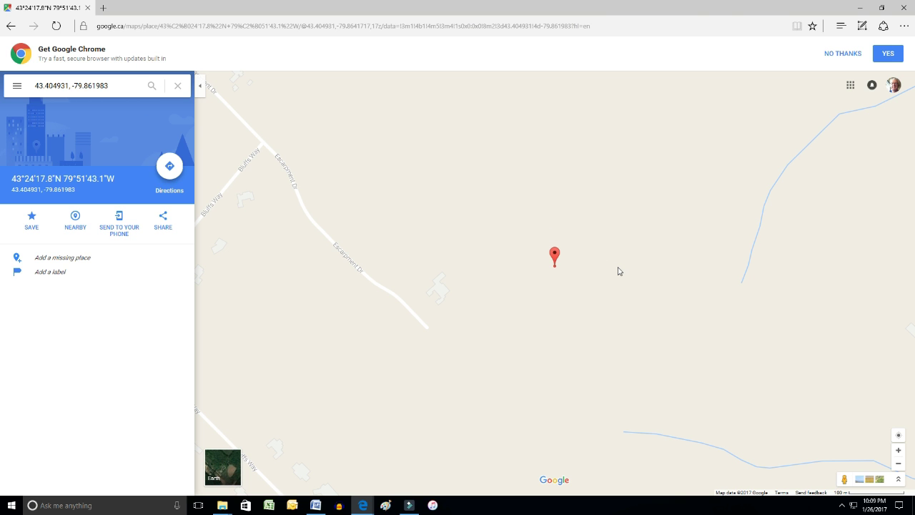
scroll(618, 271, "down", 5)
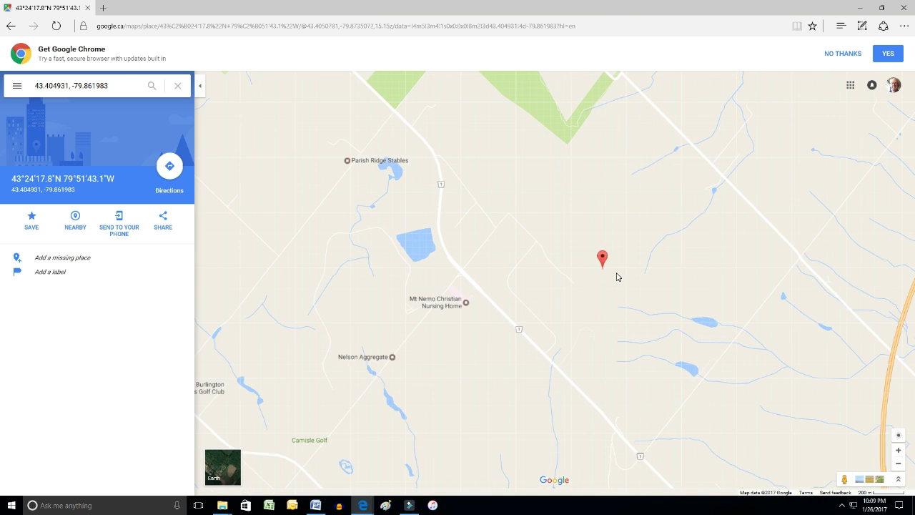
scroll(646, 306, "up", 1)
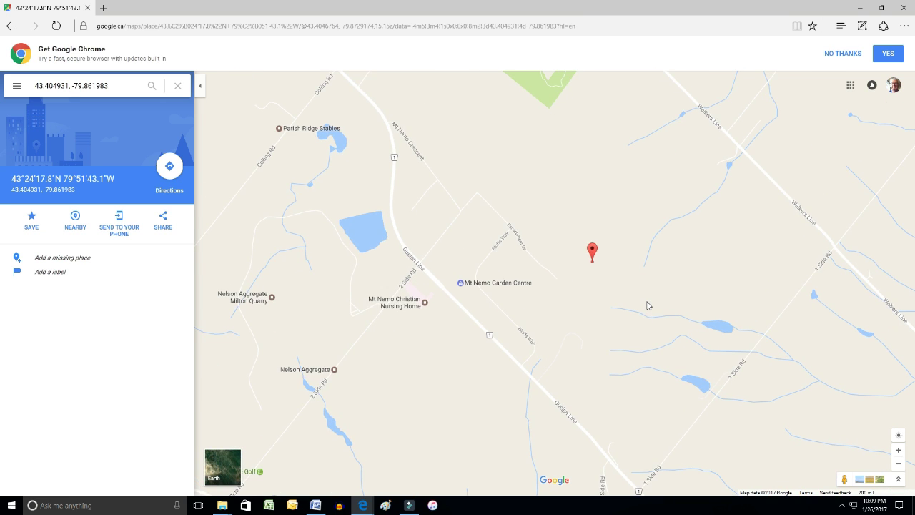
scroll(647, 306, "up", 1)
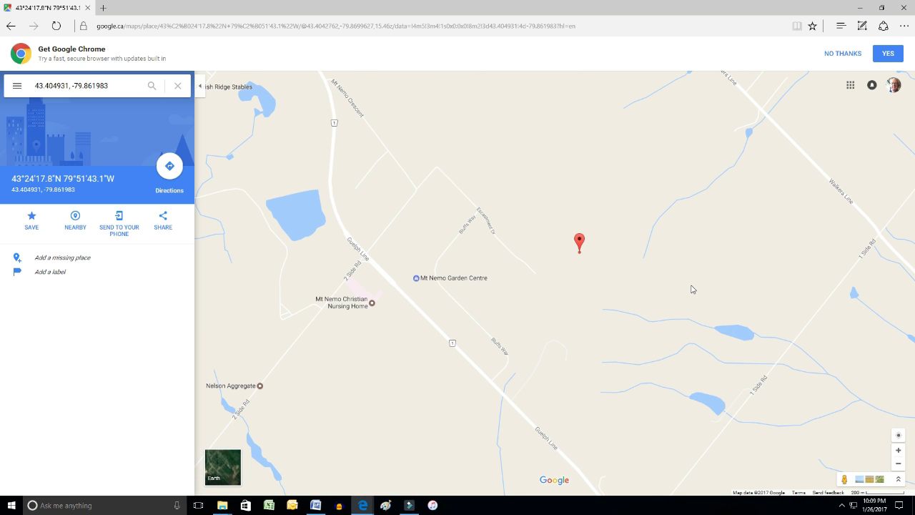